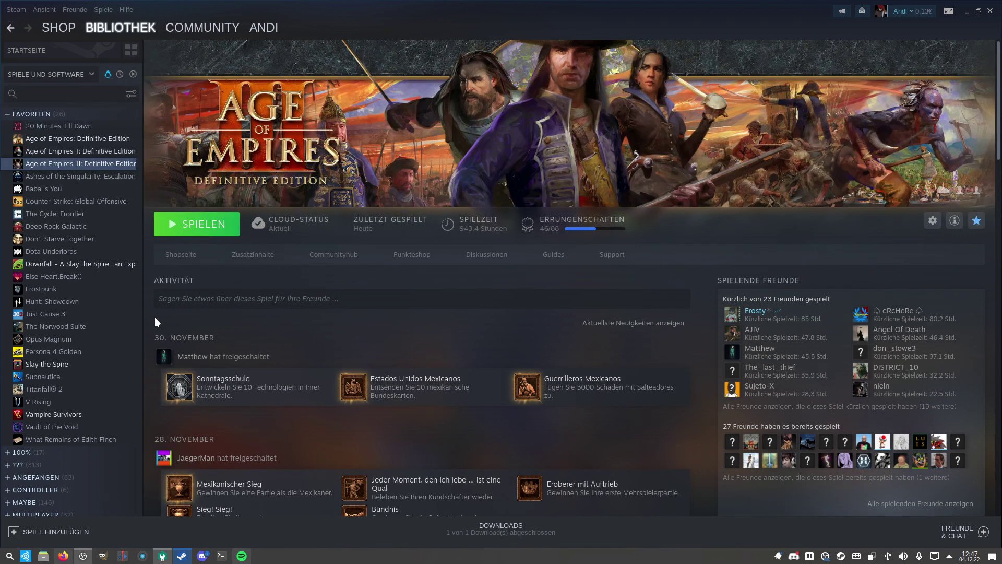
Review the software and hardware details of this computer in the system settings, and minimize that window.
{"action": "left_click", "coordinate": [163, 556]}
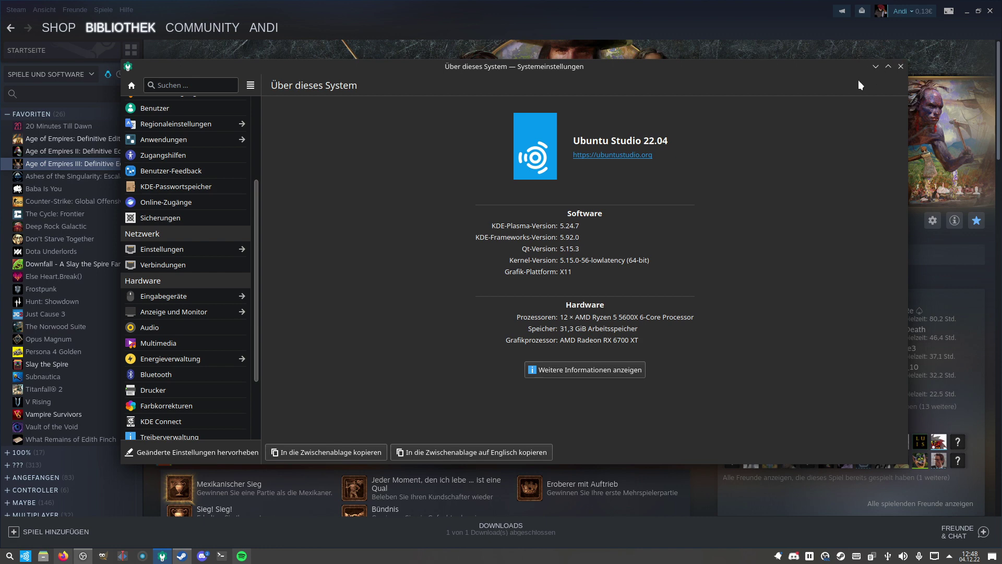
{"action": "left_click", "coordinate": [875, 66]}
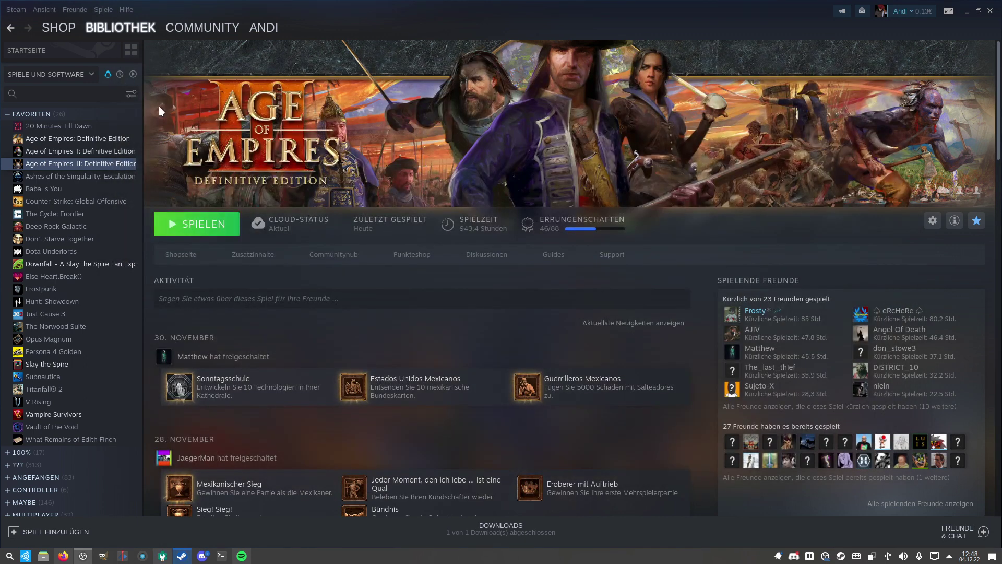
Review Steam's Steam Play settings and the Proton versions offered for other titles, keeping Proton Experimental selected, and confirm.
{"action": "right_click", "coordinate": [93, 168]}
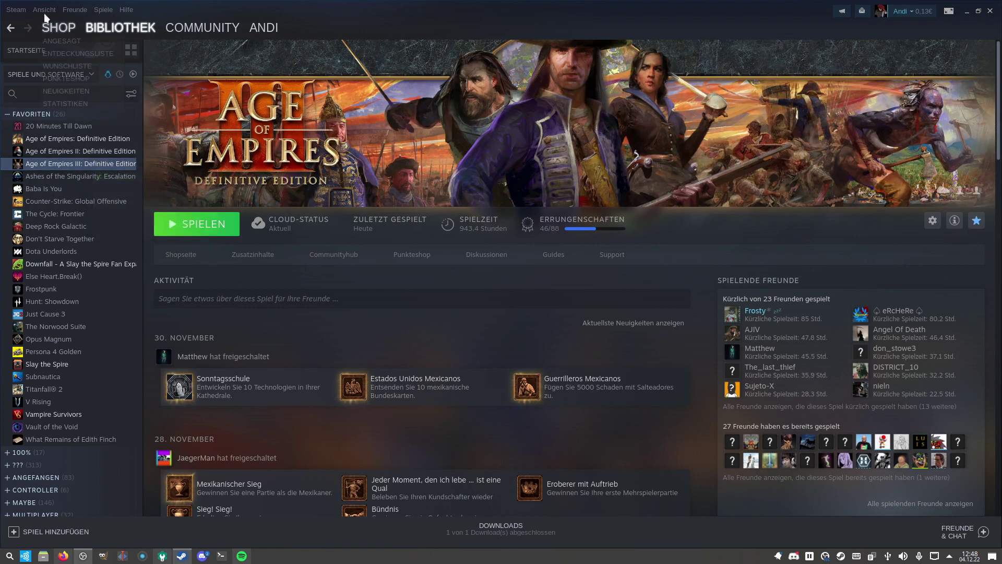
{"action": "left_click", "coordinate": [15, 10]}
{"action": "left_click", "coordinate": [48, 74]}
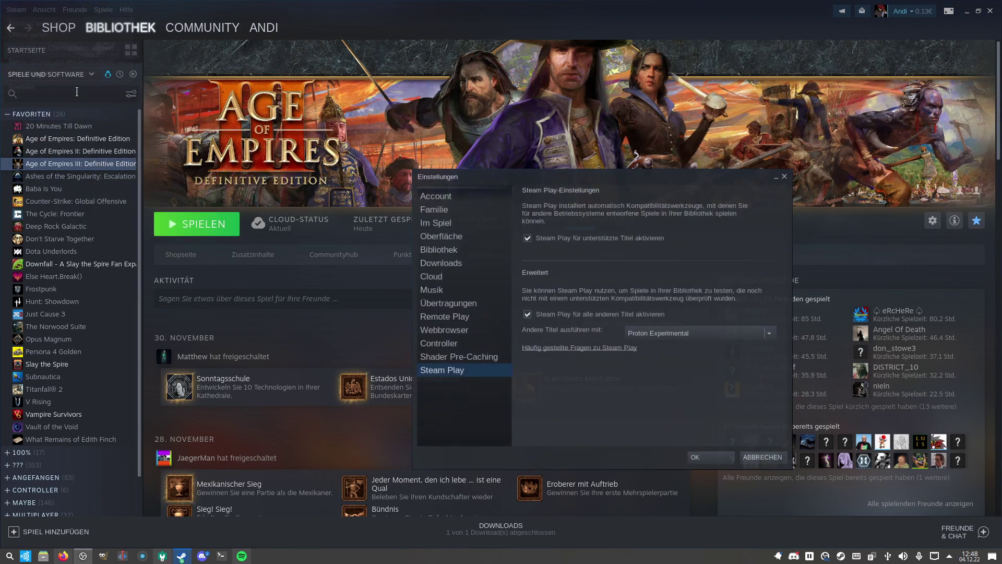
{"action": "left_click", "coordinate": [15, 10]}
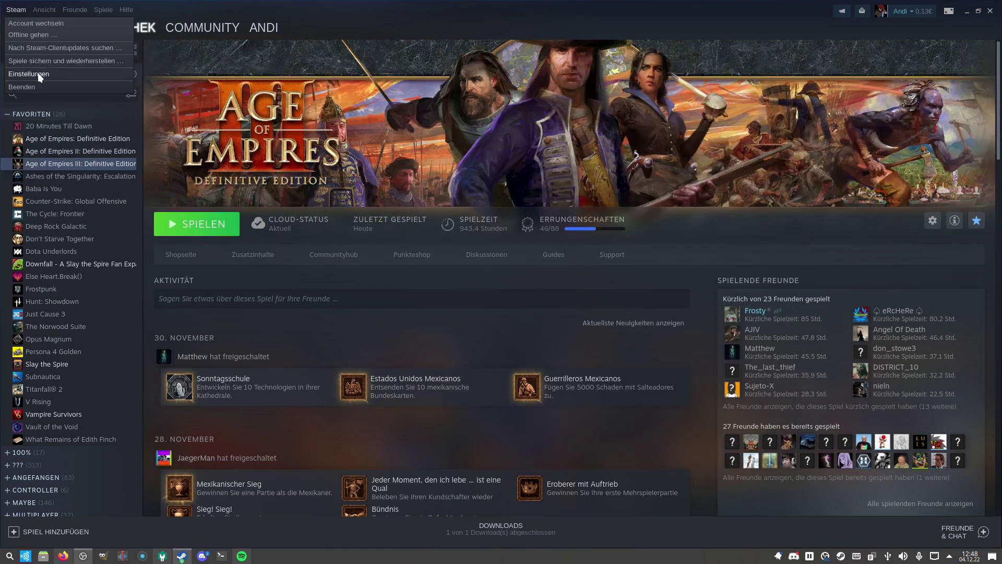
{"action": "left_click", "coordinate": [37, 74]}
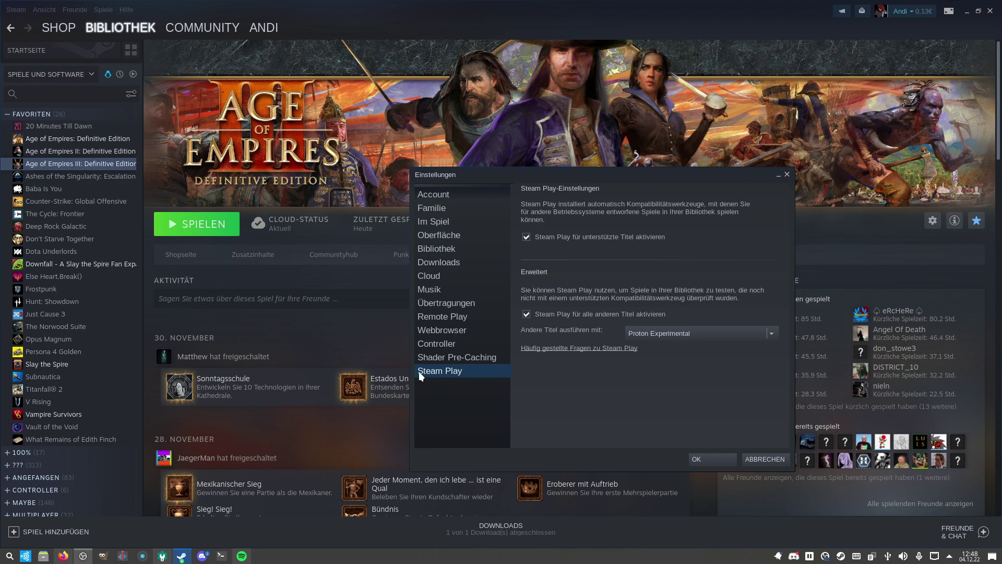
{"action": "left_click", "coordinate": [768, 334]}
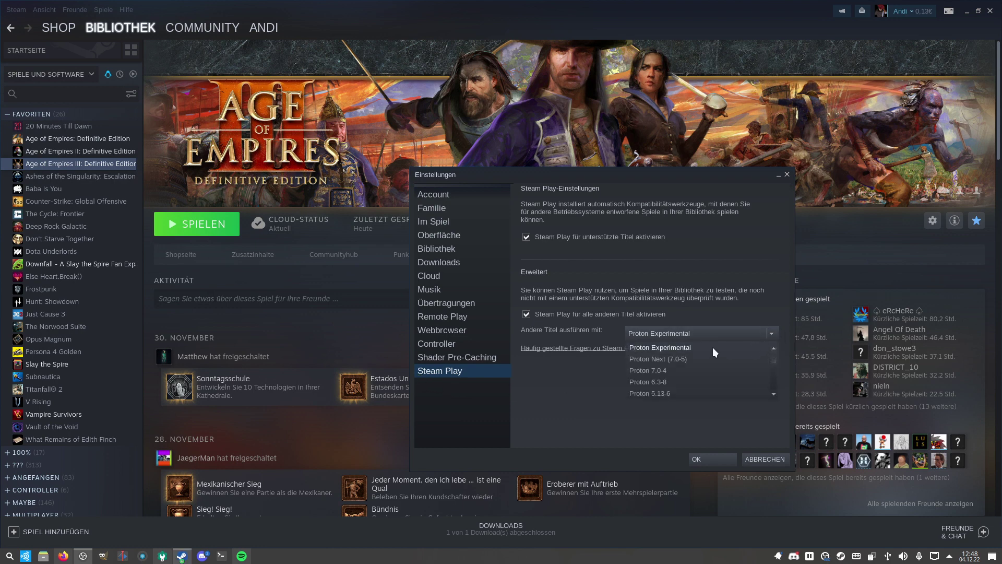
{"action": "left_click", "coordinate": [777, 314]}
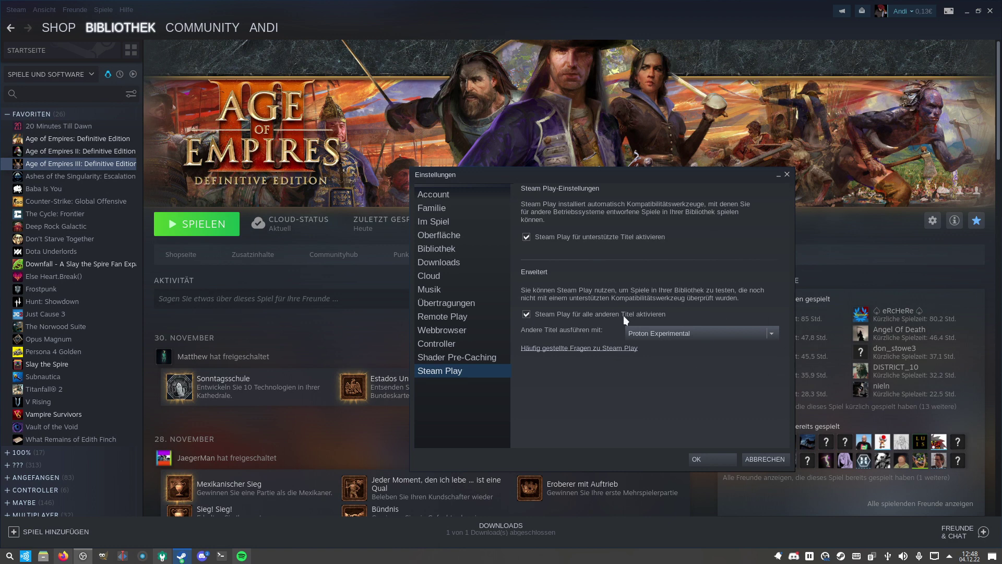
{"action": "left_click", "coordinate": [716, 459]}
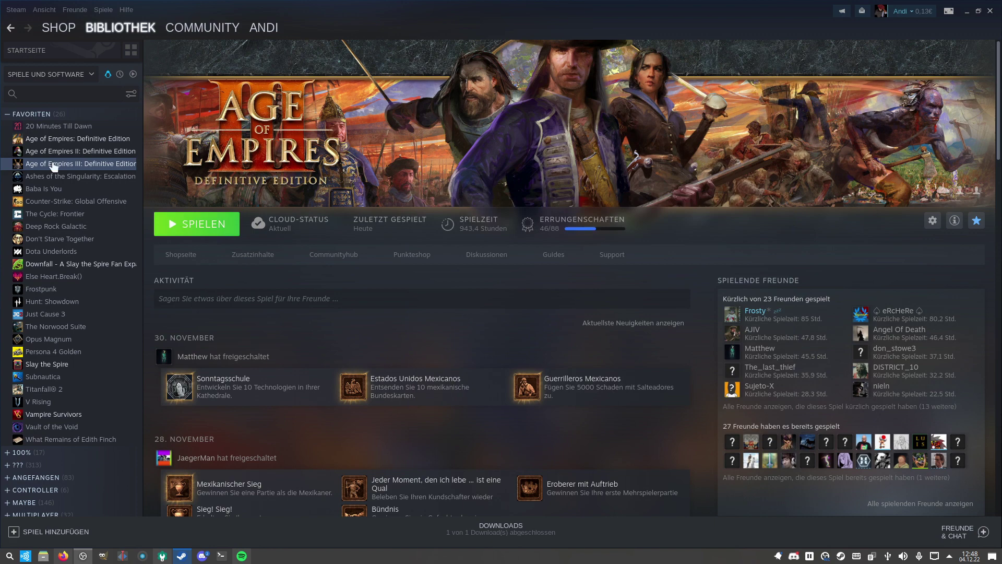
Select Proton 7.0-4 as the forced compatibility tool for Age of Empires III: Definitive Edition and launch the game.
{"action": "right_click", "coordinate": [62, 163]}
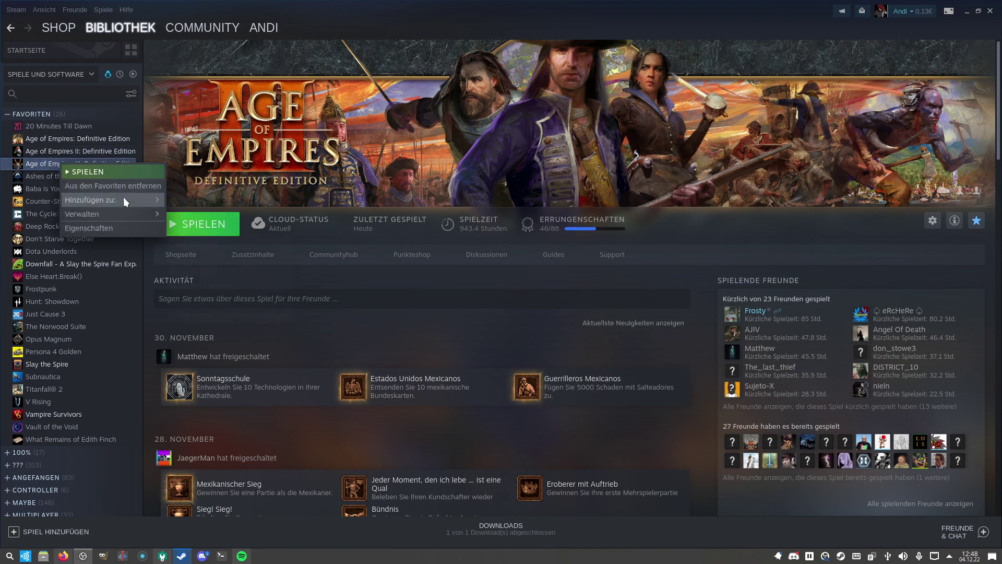
{"action": "left_click", "coordinate": [121, 229]}
{"action": "left_click", "coordinate": [345, 189]}
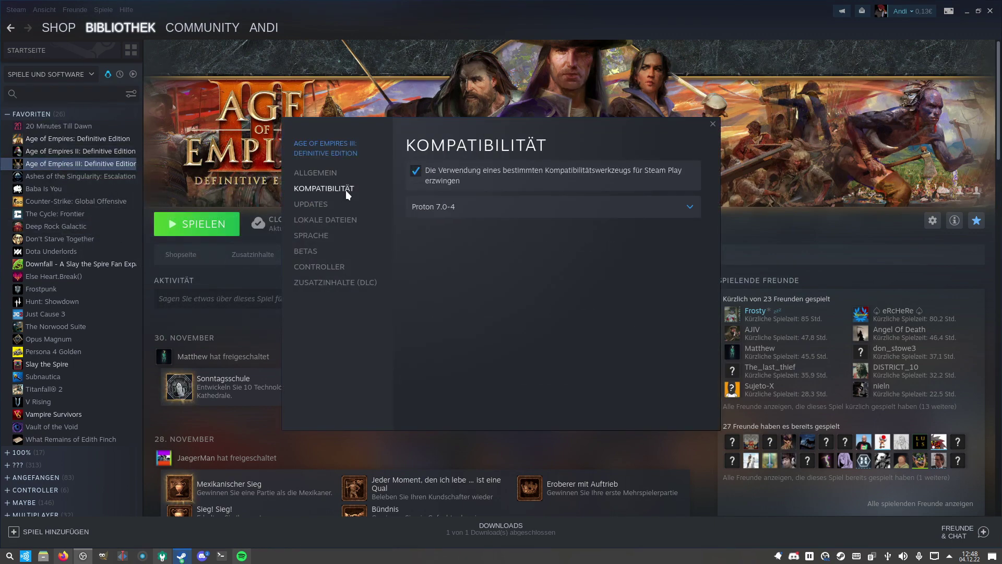
{"action": "left_click", "coordinate": [455, 208]}
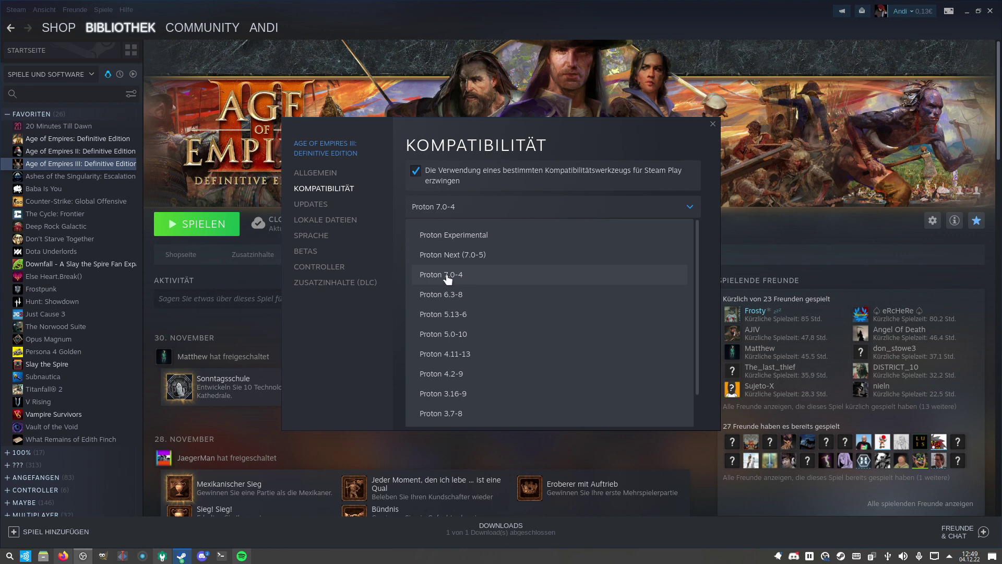
{"action": "left_click", "coordinate": [463, 280]}
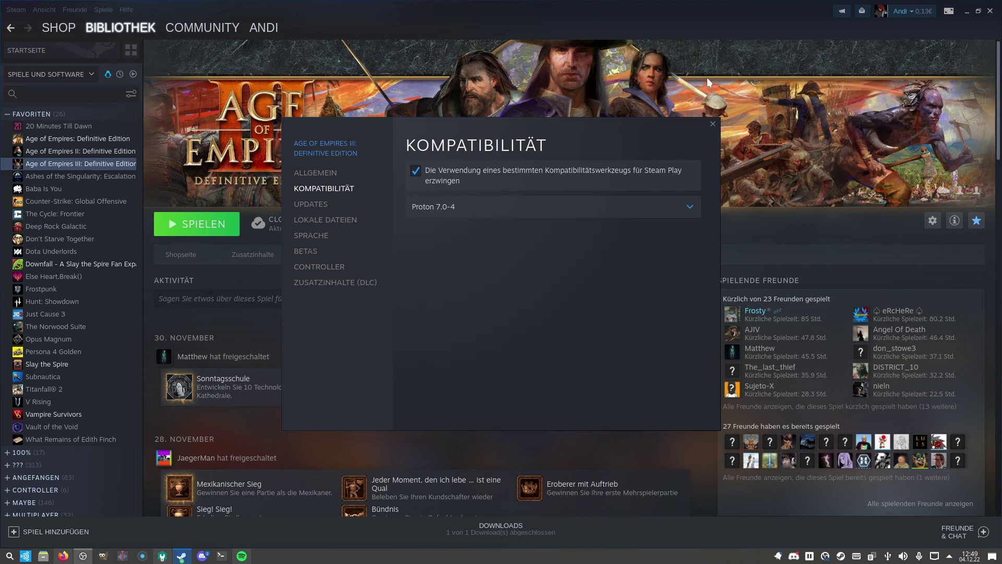
{"action": "left_click", "coordinate": [713, 123]}
{"action": "left_click", "coordinate": [214, 226]}
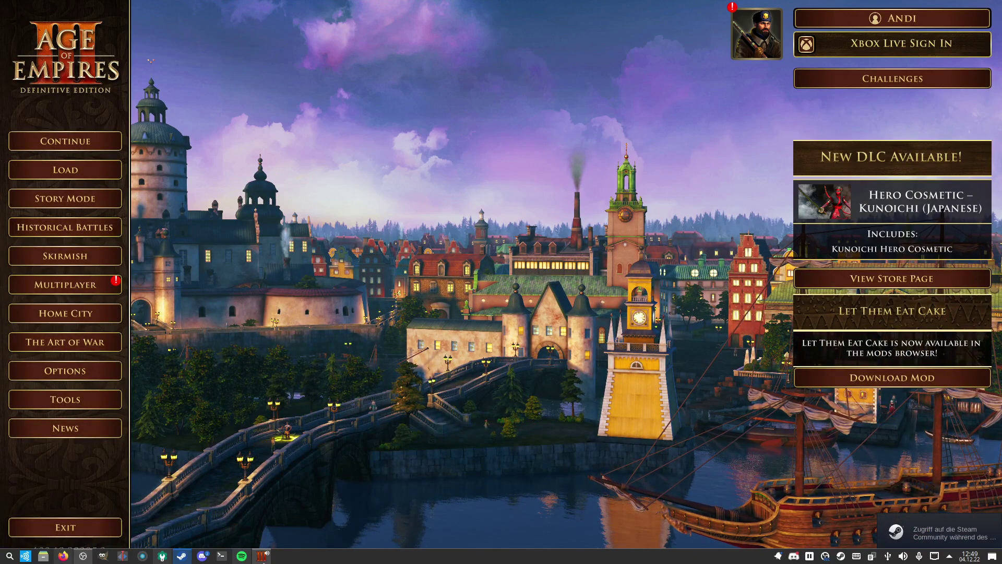
Test switching from the running game to the application launcher and other open windows, and return to the game.
{"action": "key", "text": "super"}
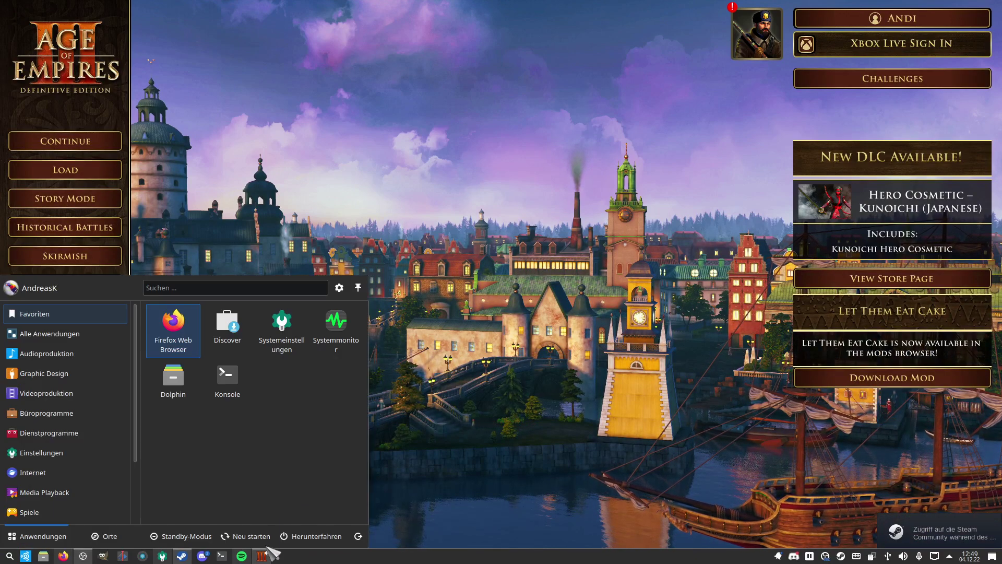
{"action": "left_click", "coordinate": [479, 372]}
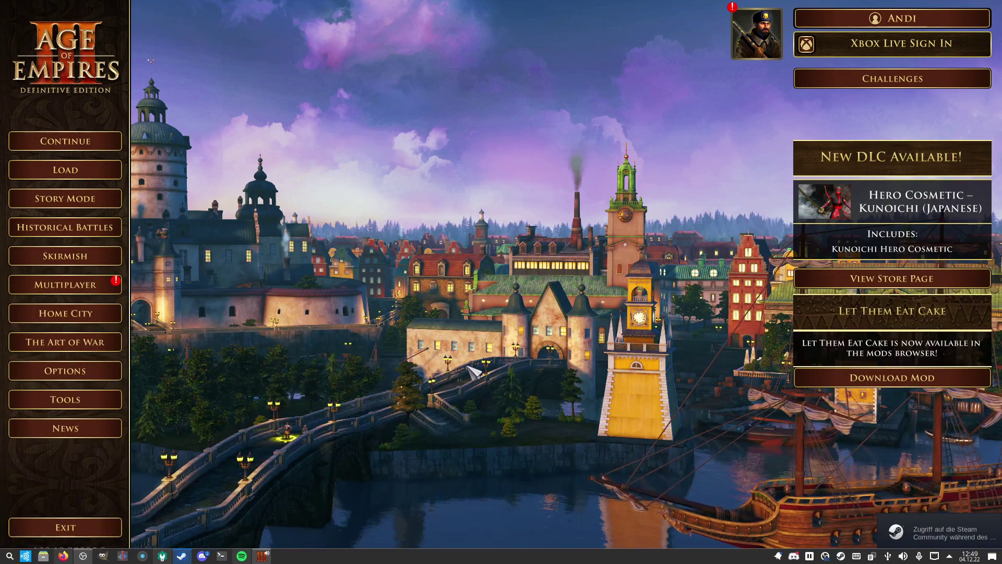
{"action": "key", "text": "alt+Tab"}
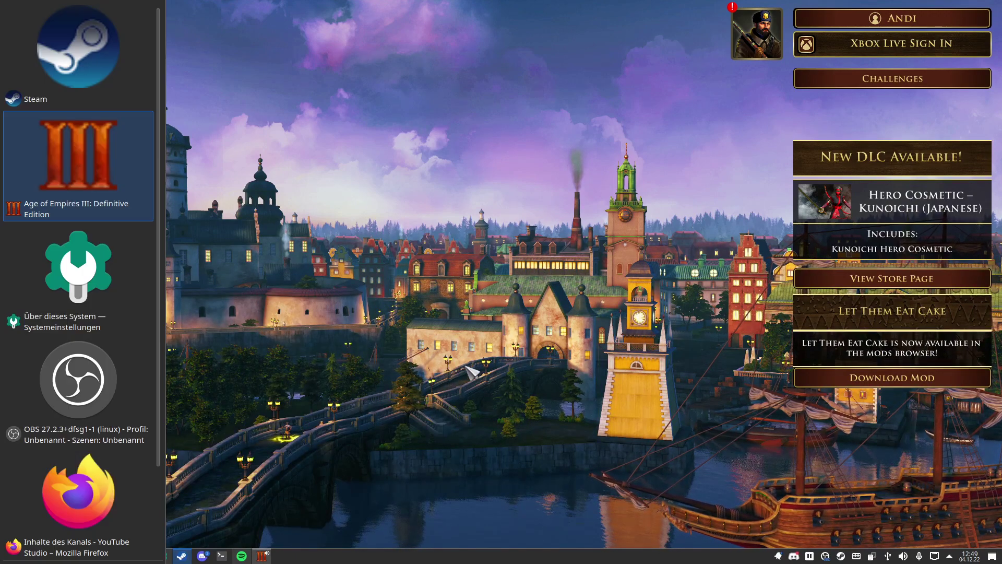
{"action": "left_click", "coordinate": [139, 168]}
{"action": "key", "text": "alt+Tab"}
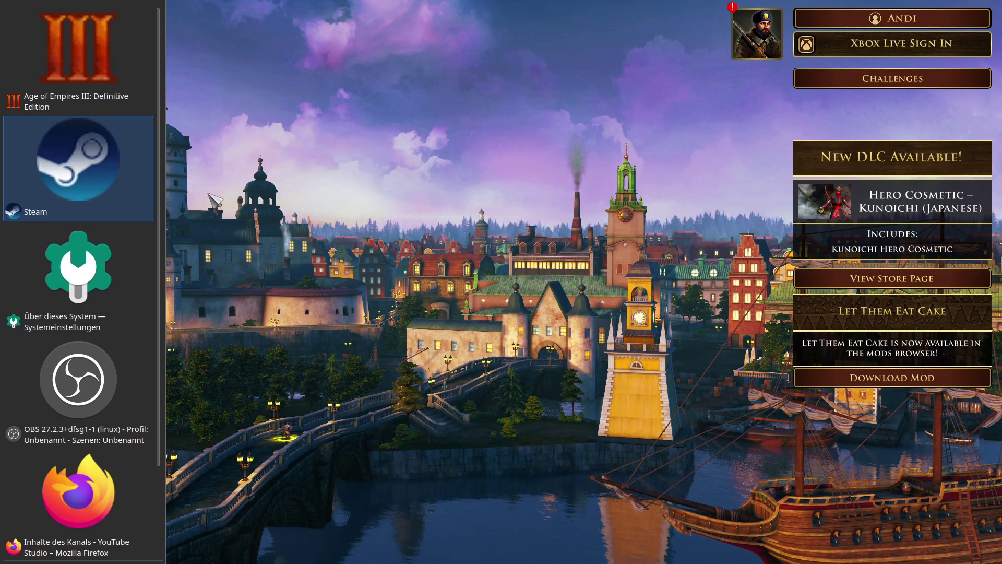
{"action": "key", "text": "alt+Tab"}
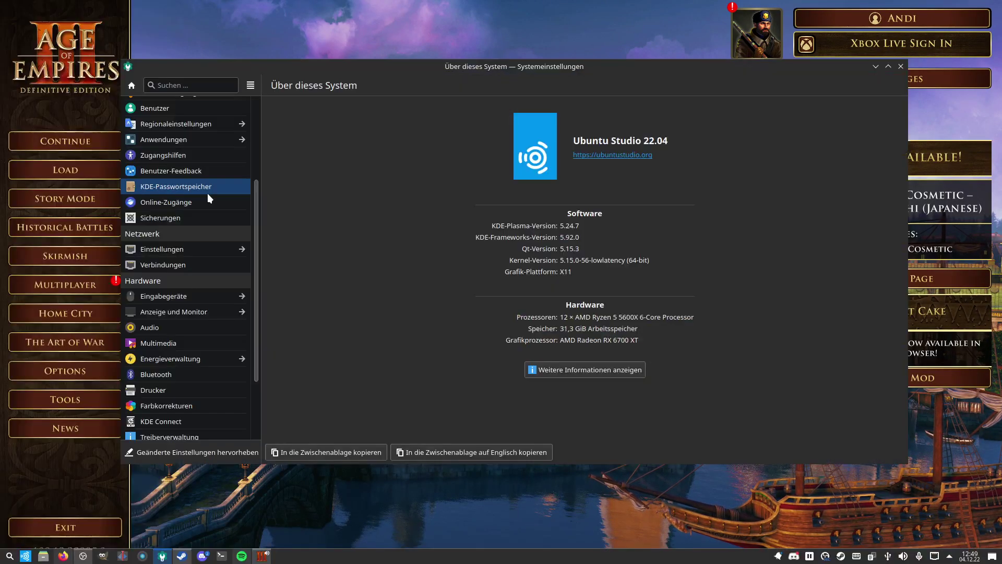
{"action": "left_click", "coordinate": [305, 519]}
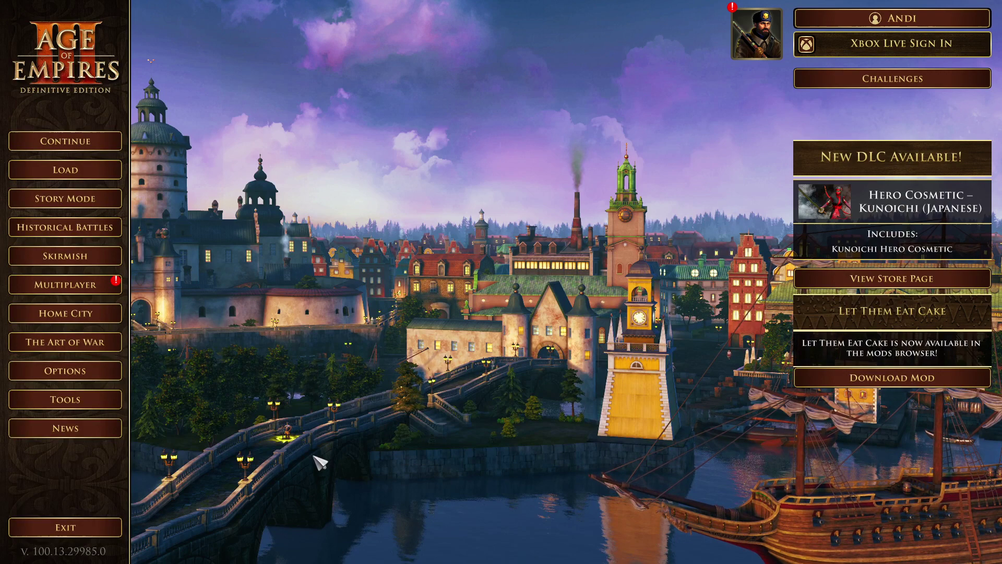
{"action": "key", "text": "alt+Tab"}
{"action": "left_click", "coordinate": [308, 502]}
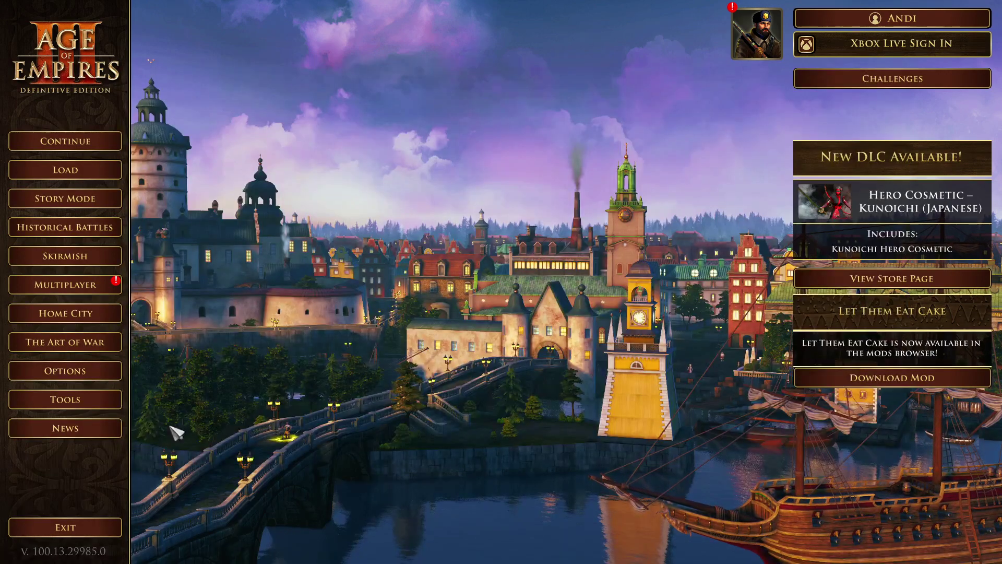
Browse the list of open online multiplayer games and return to the main menu.
{"action": "left_click", "coordinate": [100, 291]}
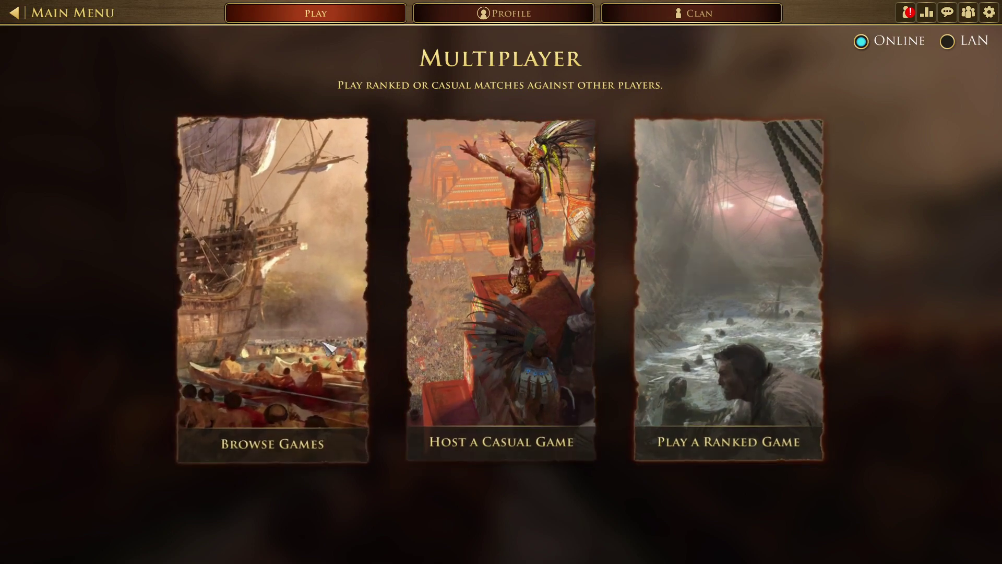
{"action": "left_click", "coordinate": [334, 344]}
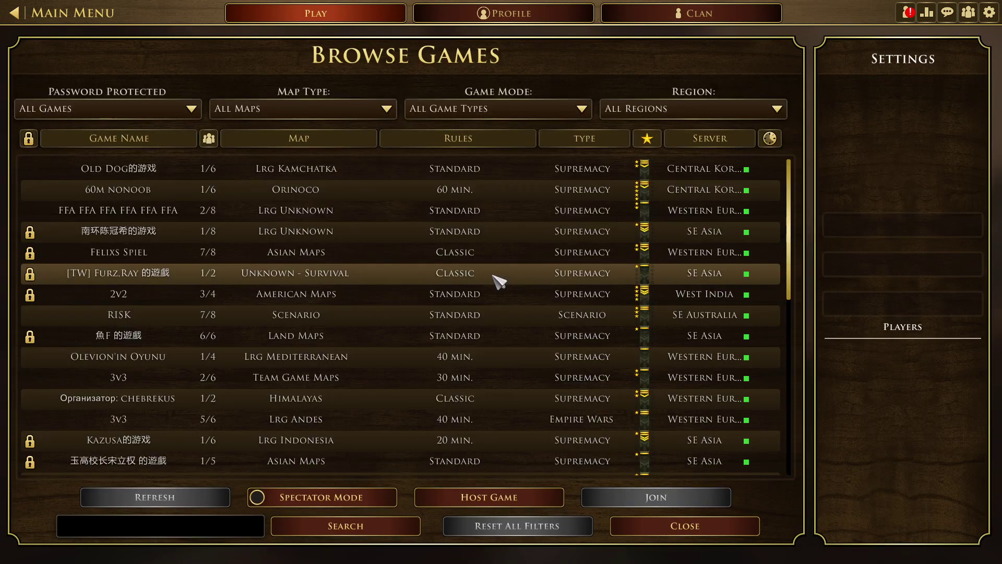
{"action": "scroll", "coordinate": [522, 245], "scroll_direction": "down", "scroll_amount": 5}
{"action": "scroll", "coordinate": [548, 289], "scroll_direction": "up", "scroll_amount": 5}
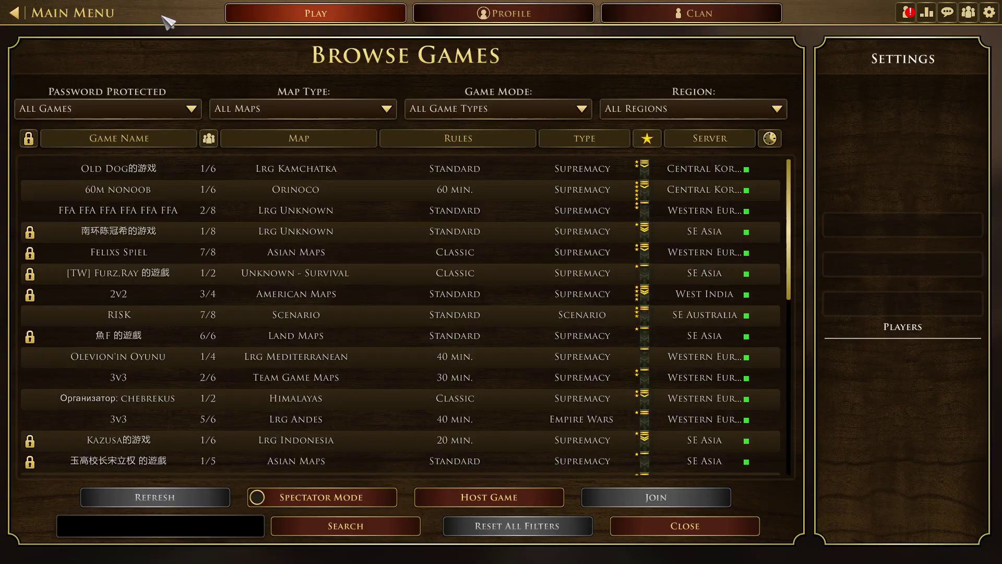
{"action": "left_click", "coordinate": [81, 13]}
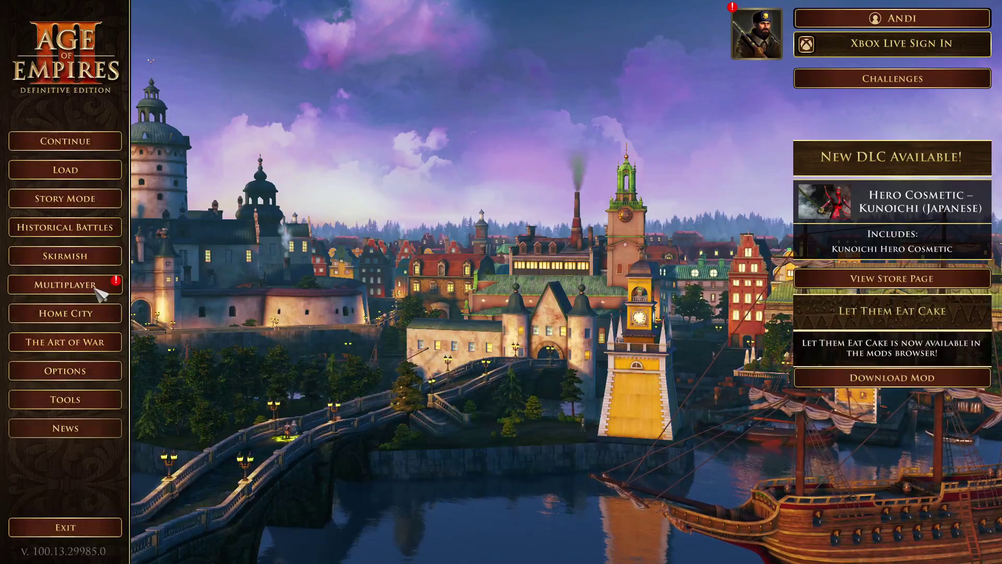
Open the ranked overview in the multiplayer area and bring up the desktop's application launcher over the game.
{"action": "left_click", "coordinate": [99, 292]}
{"action": "left_click", "coordinate": [661, 378]}
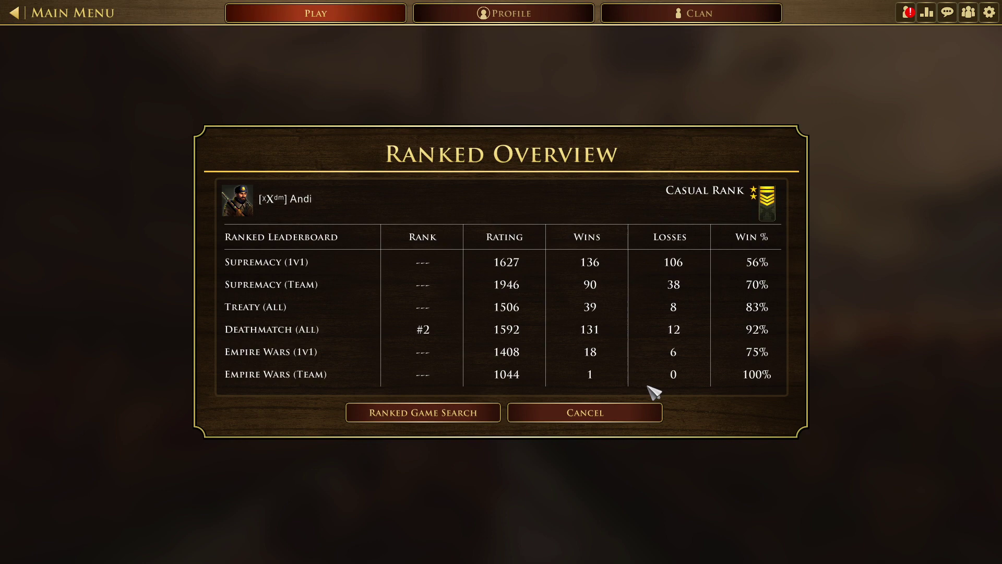
{"action": "key", "text": "super"}
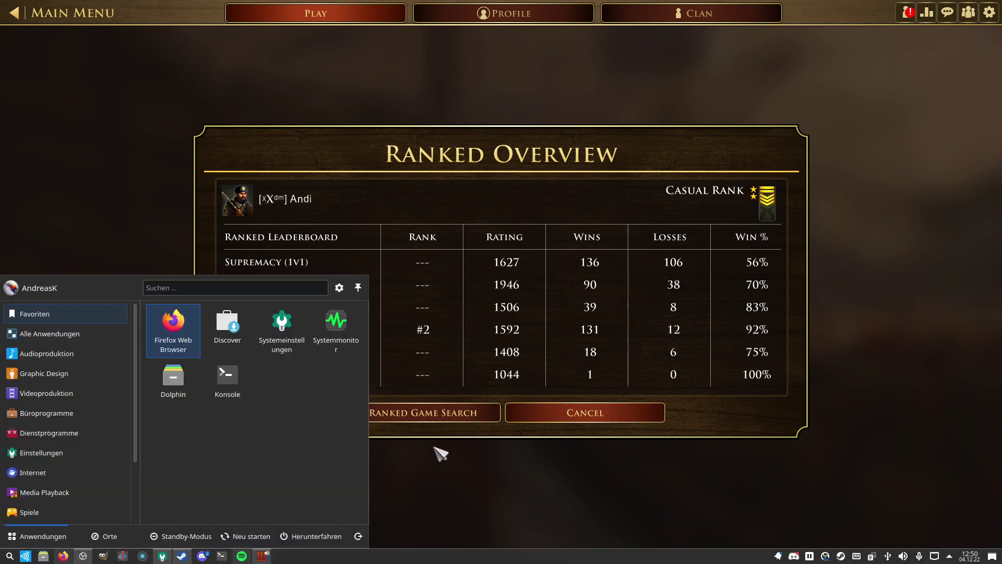